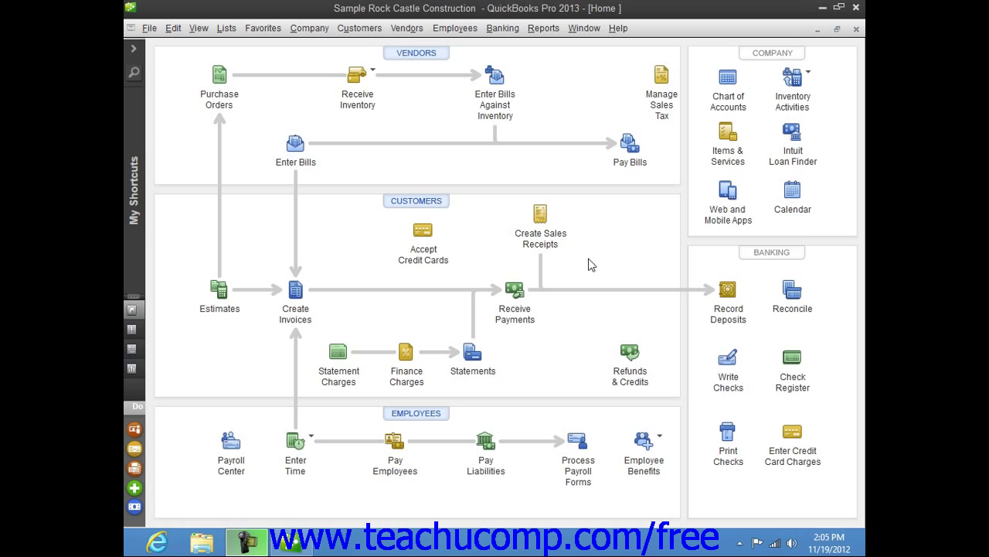
# Begin reconciling the 10100 · Checking account from the Banking menu.
pyautogui.click(504, 28)
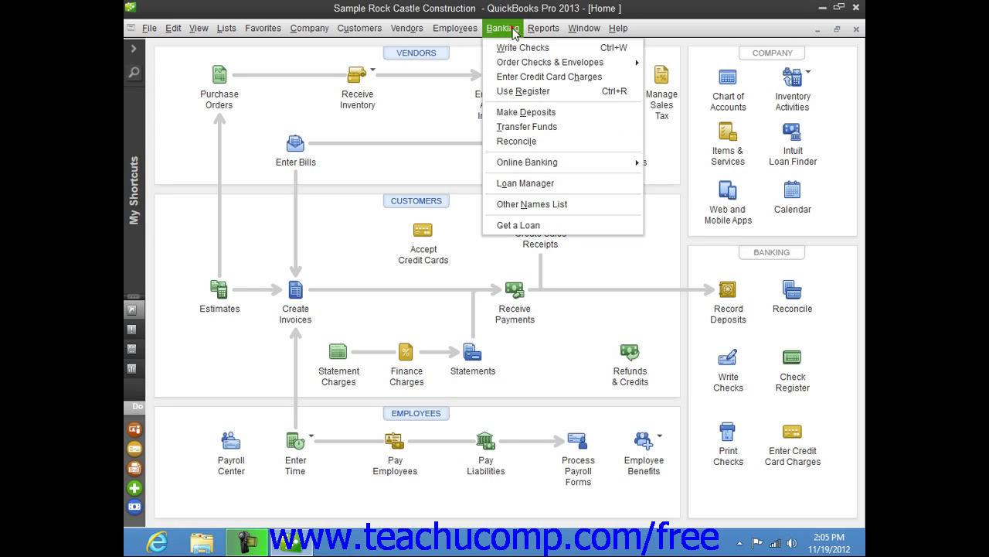
pyautogui.click(539, 143)
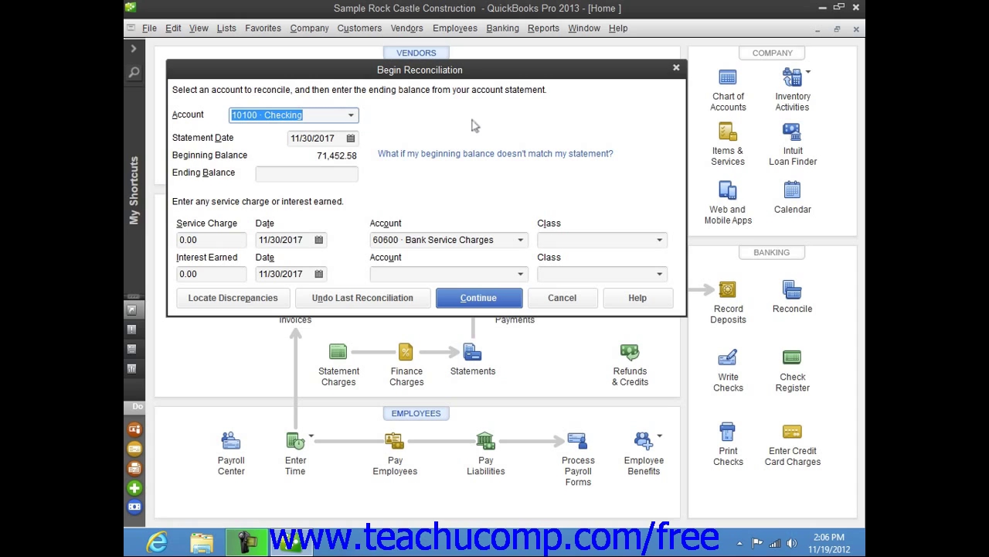
pyautogui.click(352, 118)
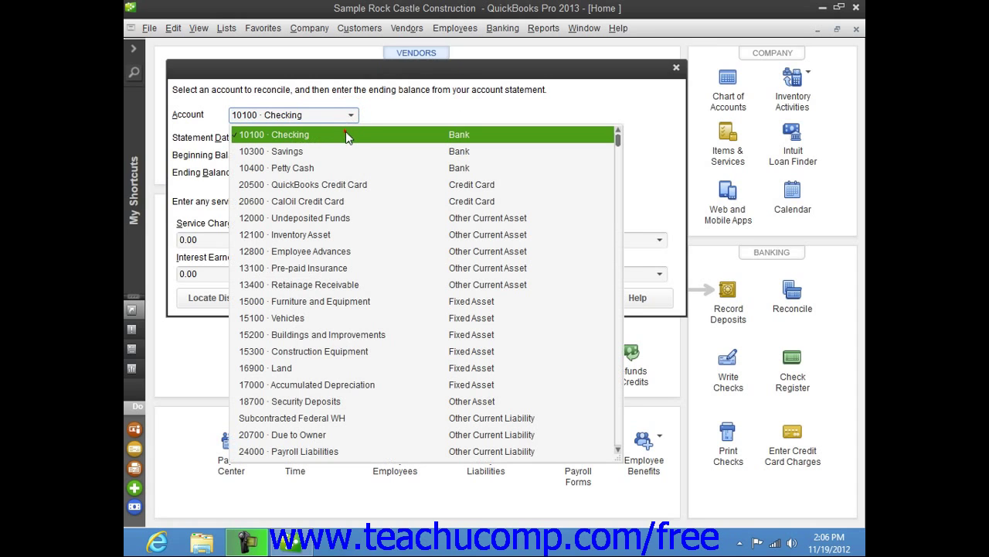
pyautogui.click(346, 131)
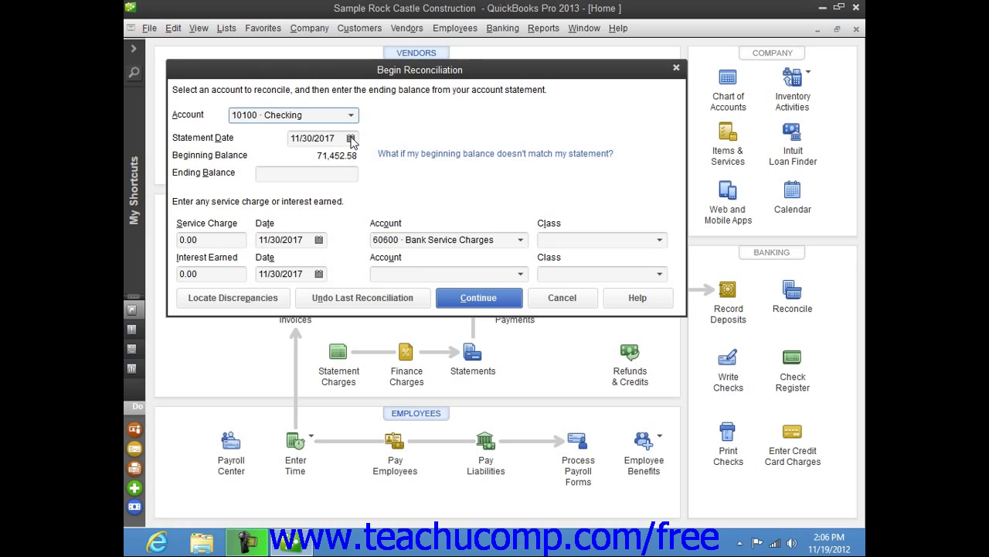
# Enter statement date 11/30/2017 and ending balance 46969.10.
pyautogui.click(351, 139)
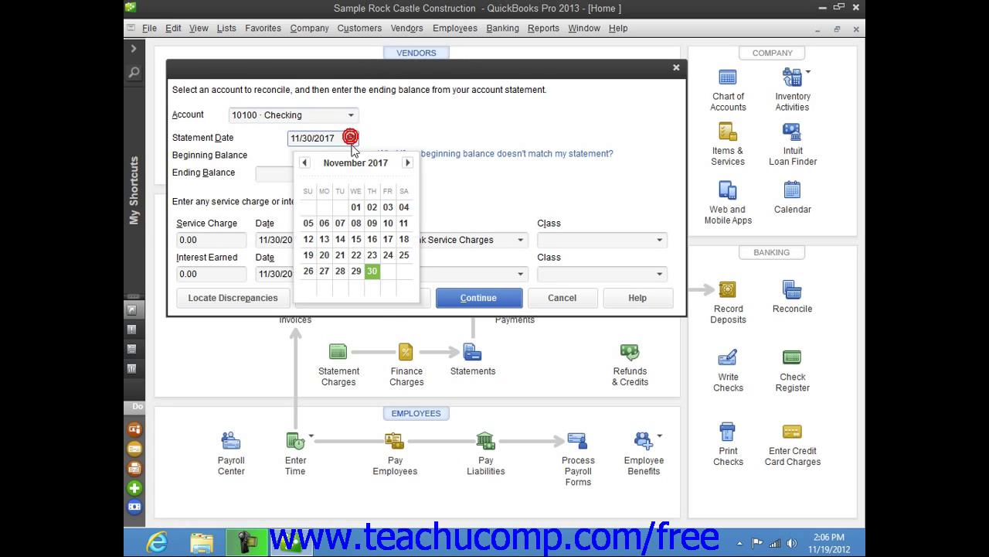
pyautogui.click(373, 272)
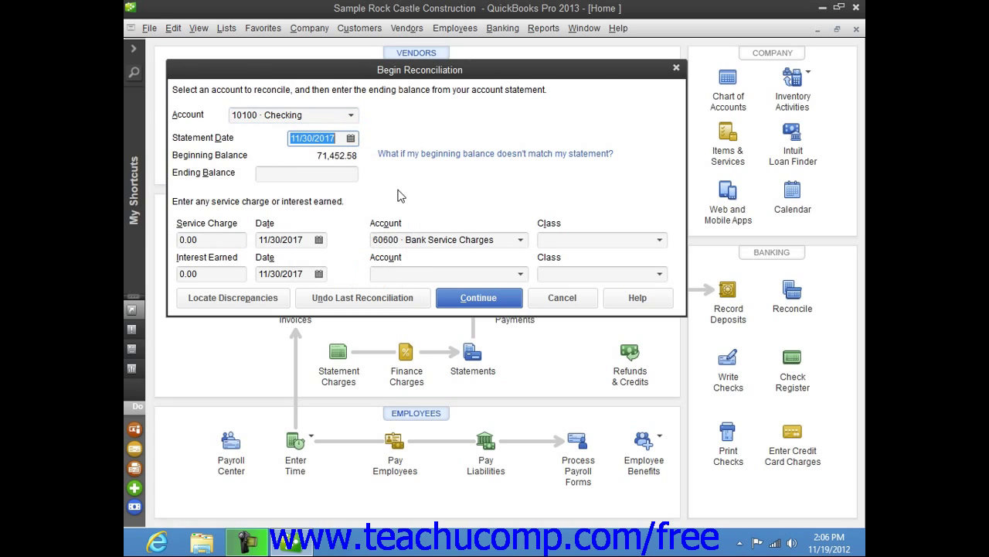
pyautogui.click(338, 176)
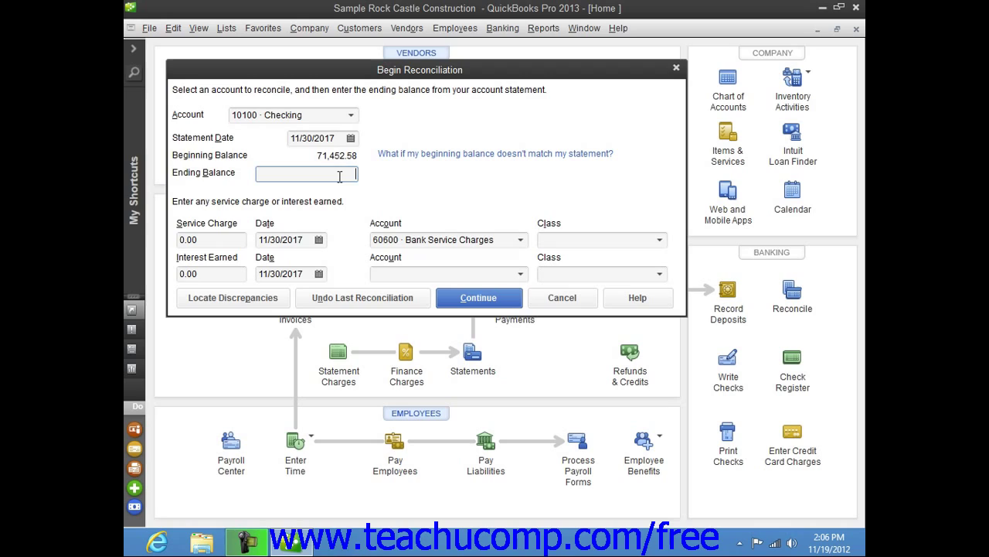
pyautogui.write('4696')
pyautogui.write('9.10')
# Leave service charge and interest earned at 0.00, both dated 11/30/2017.
pyautogui.click(237, 242)
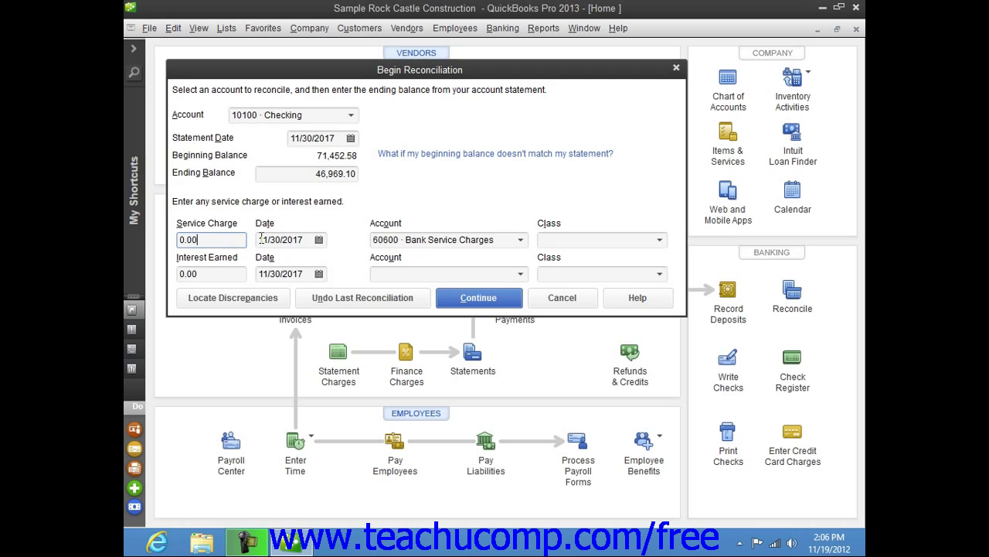
pyautogui.click(261, 240)
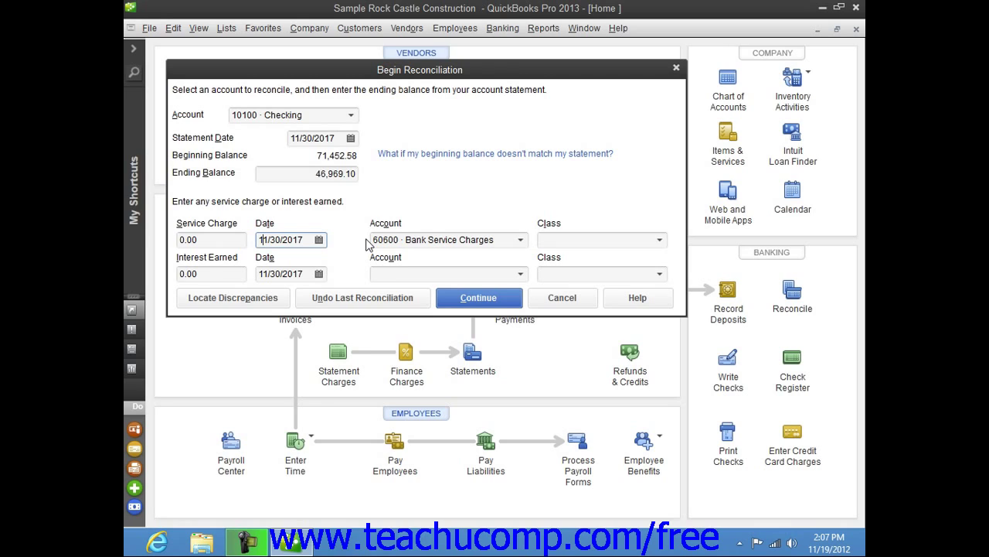
pyautogui.click(231, 273)
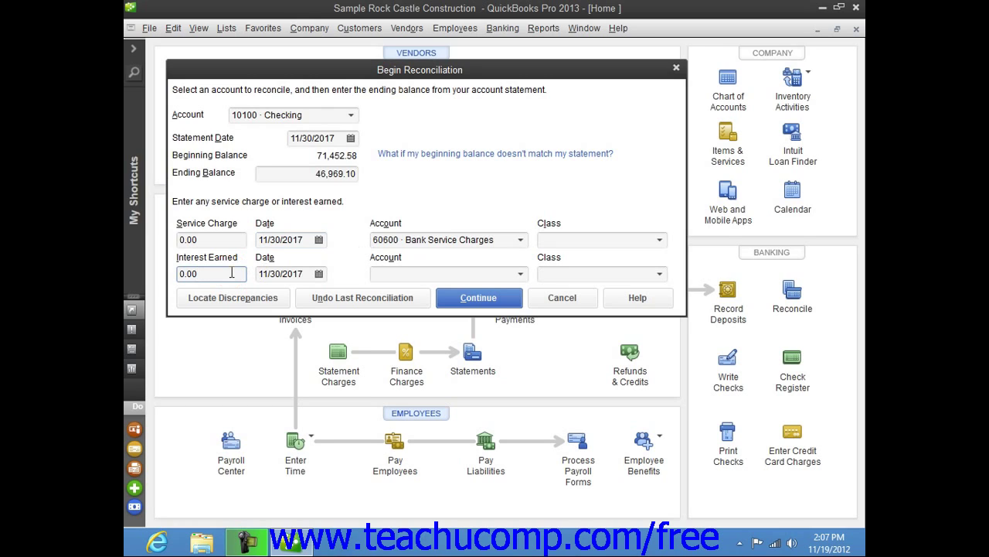
pyautogui.click(296, 278)
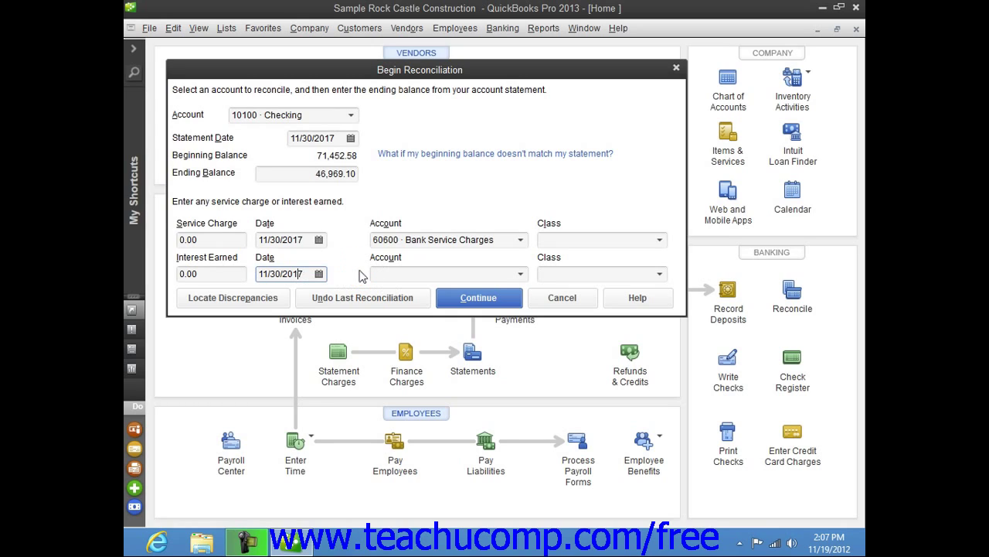
pyautogui.click(277, 303)
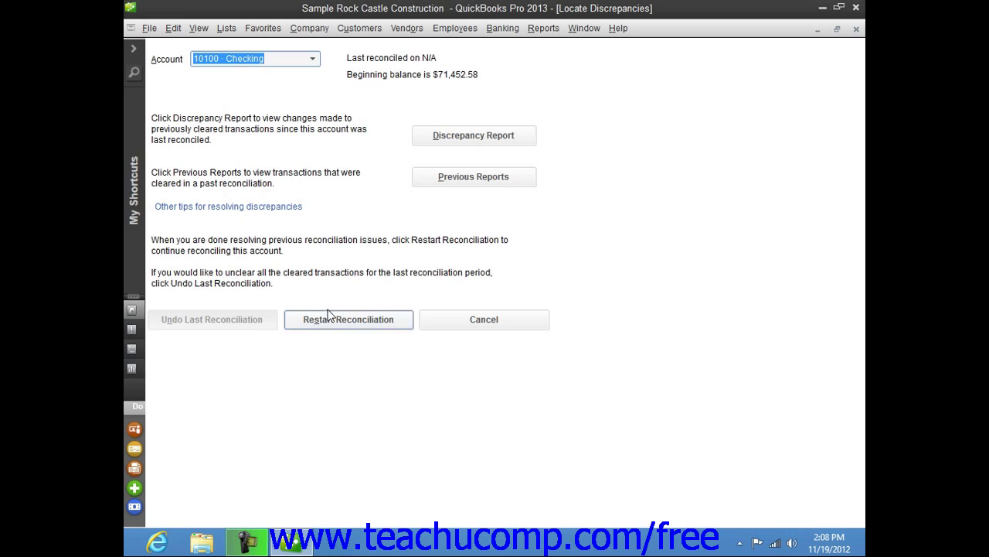
pyautogui.click(360, 322)
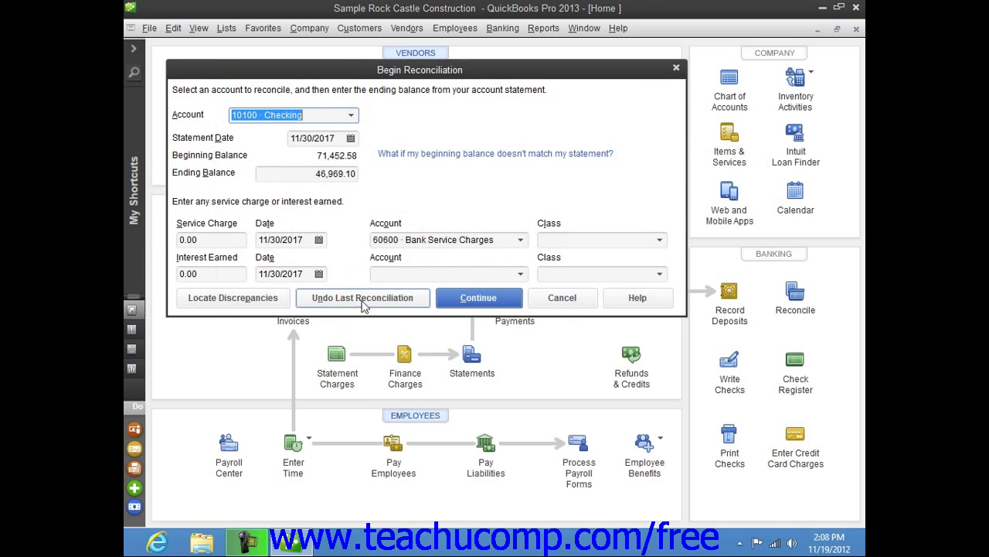
# Clear the Sergeant Insurance, Bayshore Water and Larson Flooring checks, then mark all remaining transactions cleared.
pyautogui.click(458, 303)
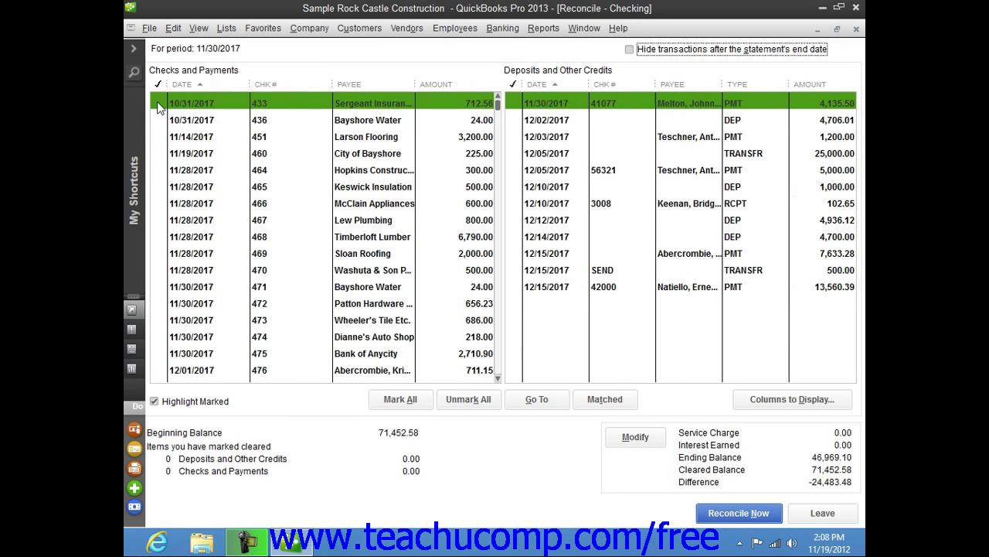
pyautogui.click(157, 103)
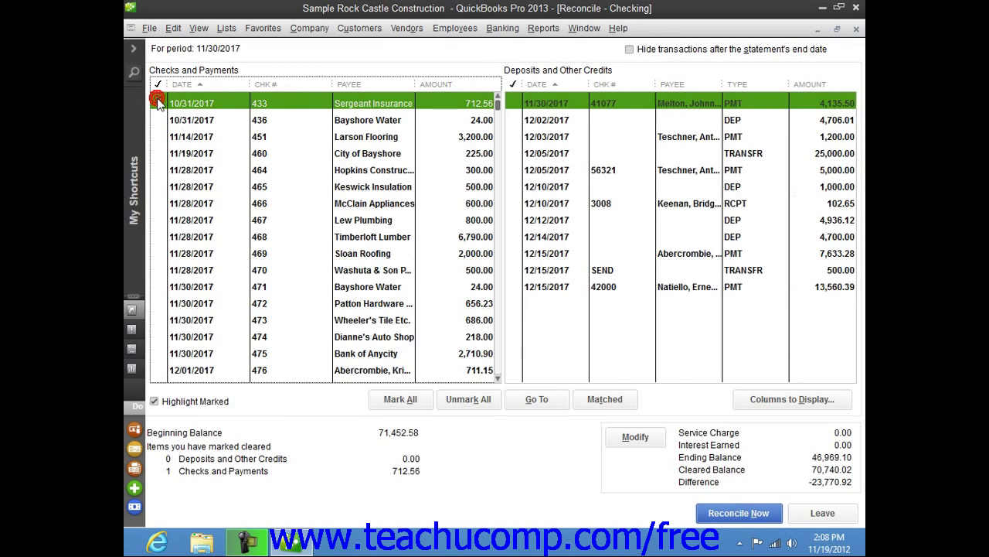
pyautogui.click(157, 119)
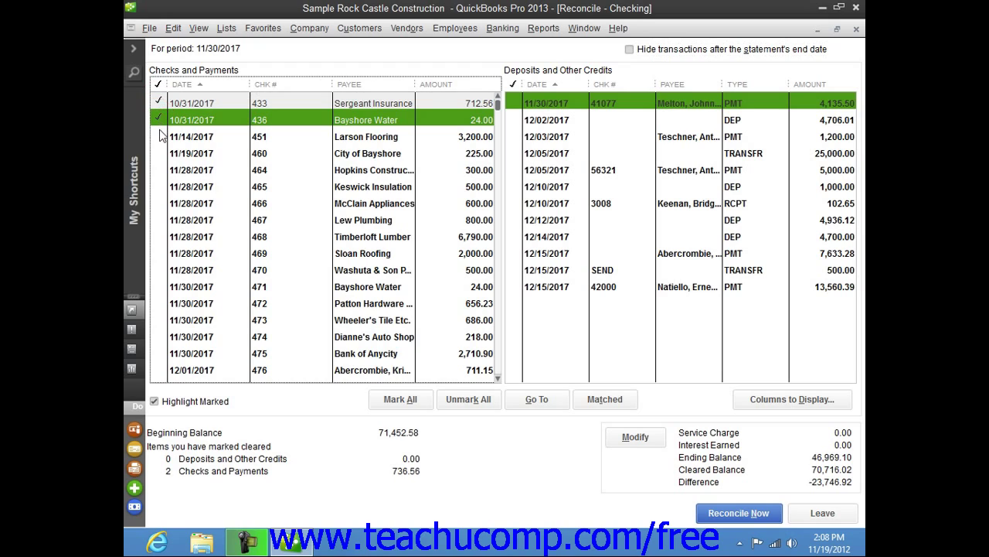
pyautogui.click(159, 136)
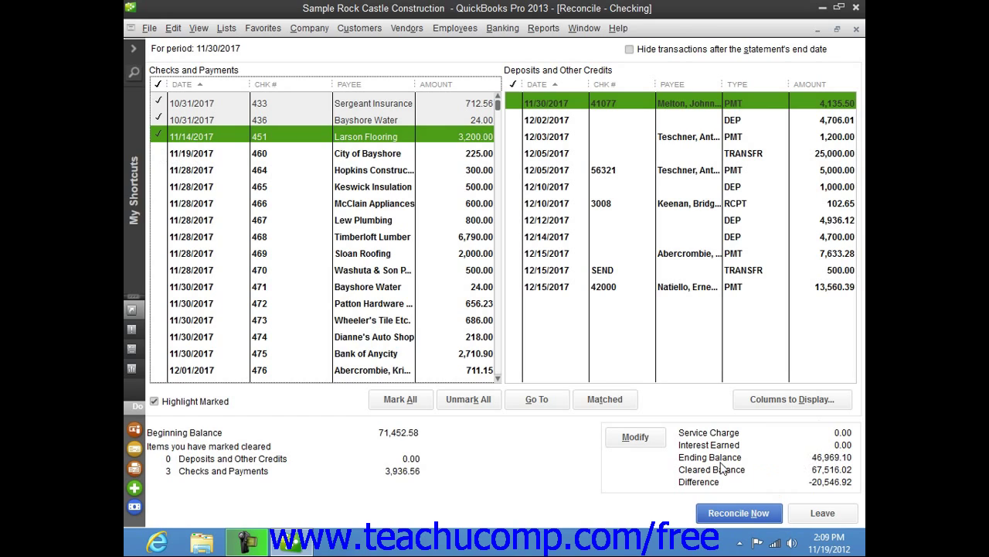
pyautogui.click(412, 400)
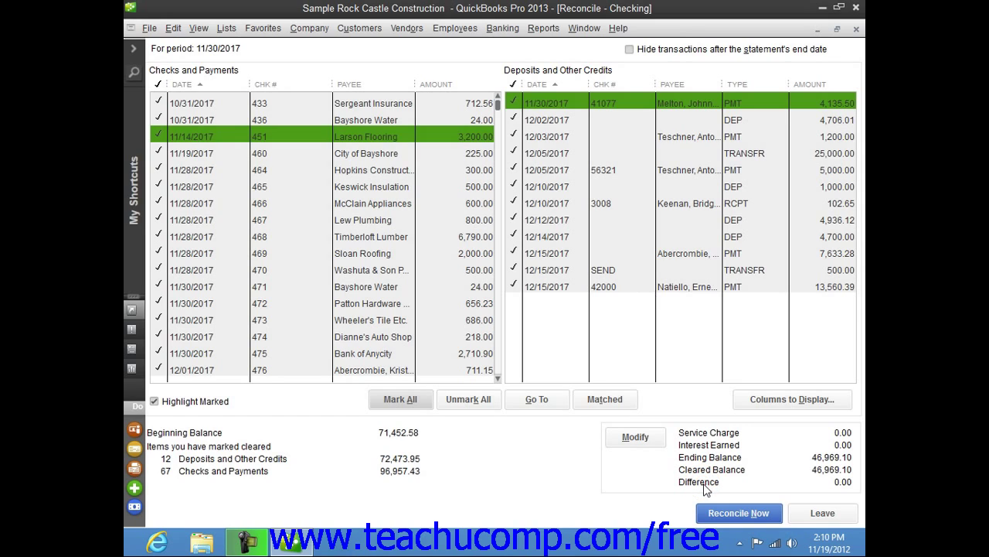
# Finish the reconciliation with Reconcile Now and close the report dialog without viewing a report.
pyautogui.click(714, 518)
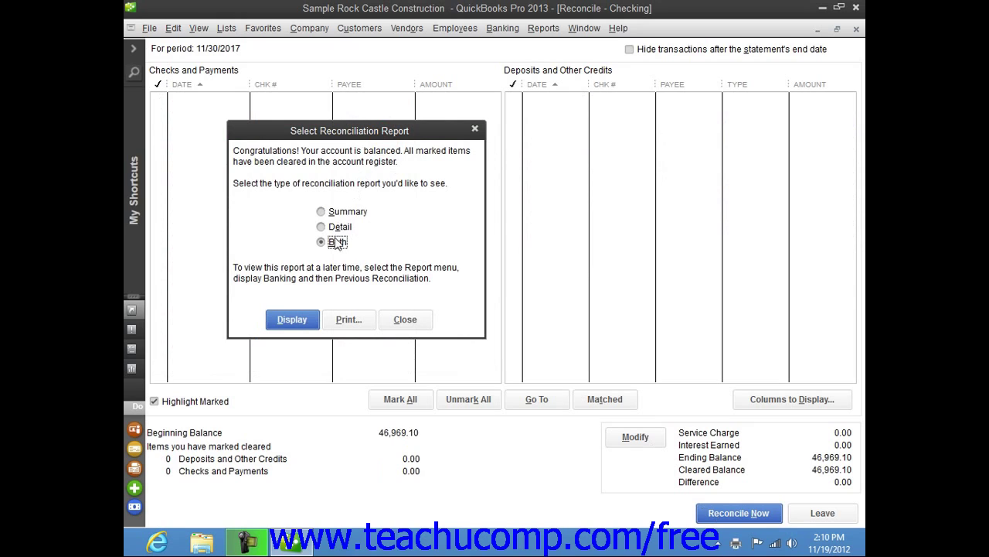
pyautogui.click(406, 320)
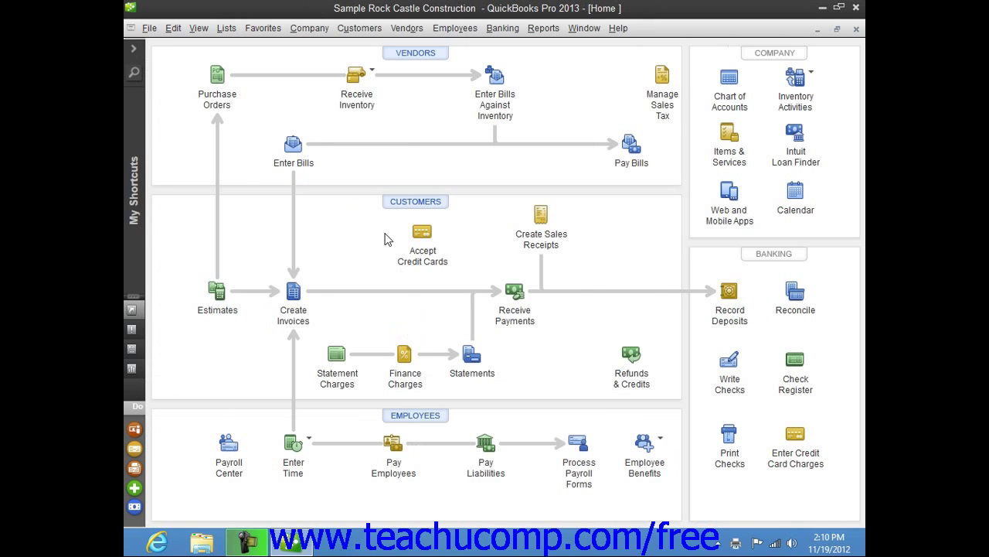